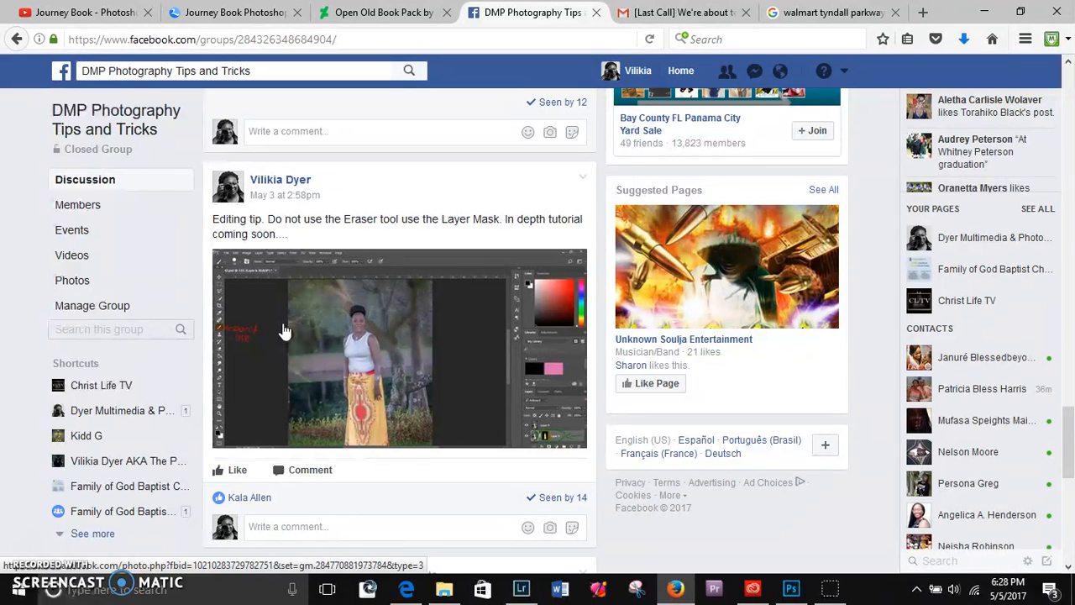
- Switch to Photoshop and select the layer mask of Layer 8 in Pat_19.psd
left_click(789, 591)
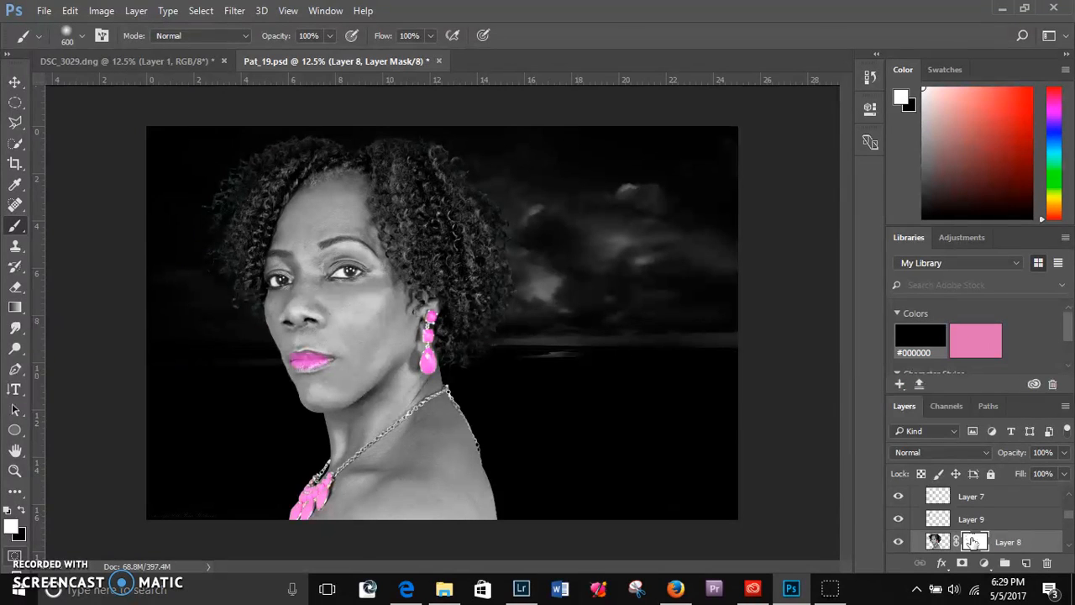
left_click(937, 542)
left_click(977, 543)
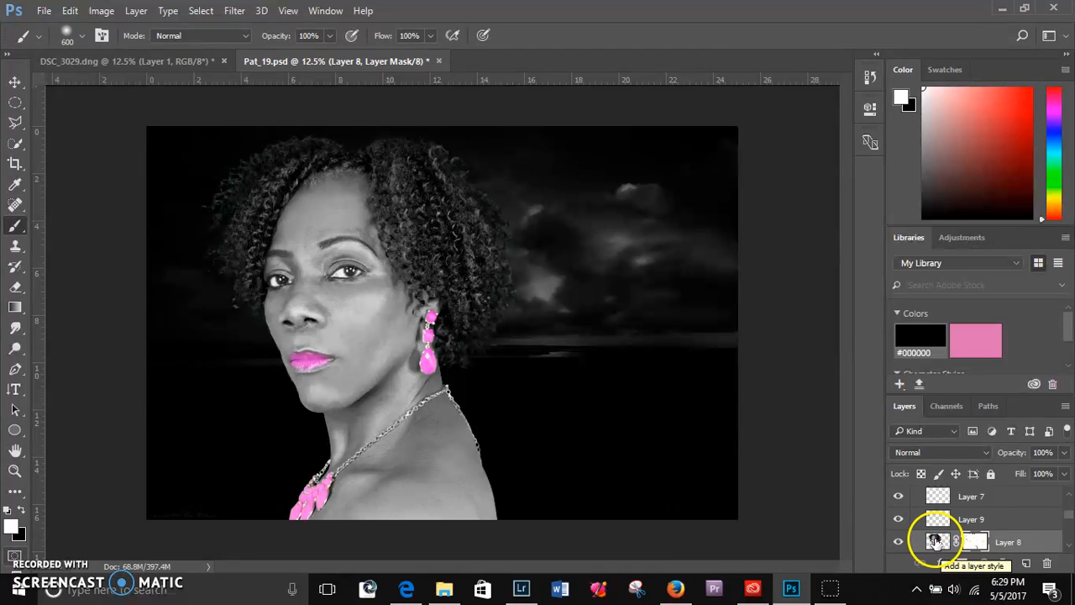
- Create a blank layer with a layer mask above Layer 8 and delete it again
left_click(1024, 563)
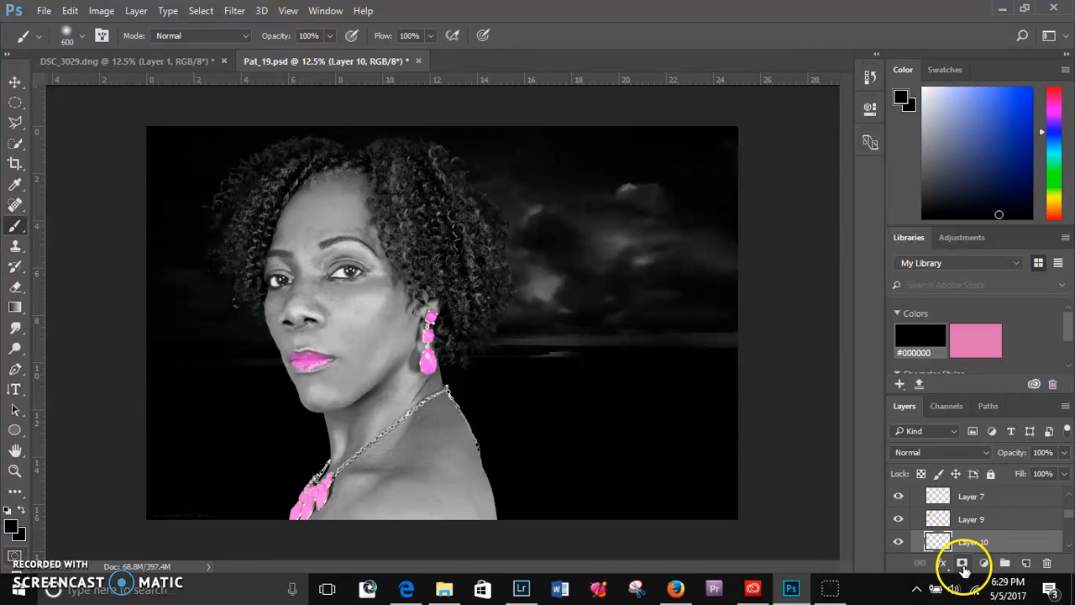
left_click(962, 564)
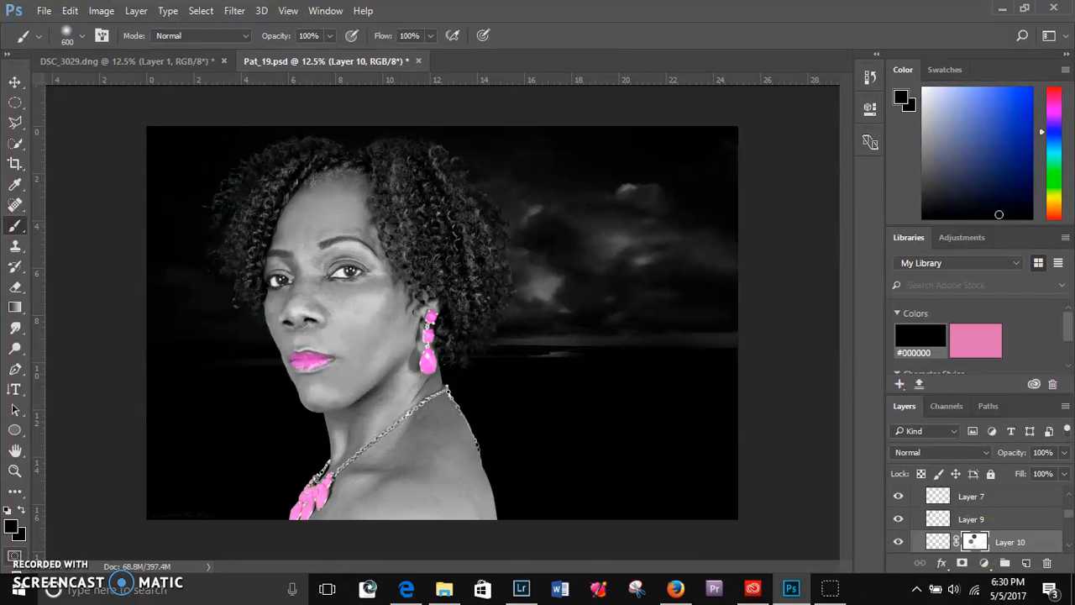
key("Delete")
key("Delete")
left_click(972, 542)
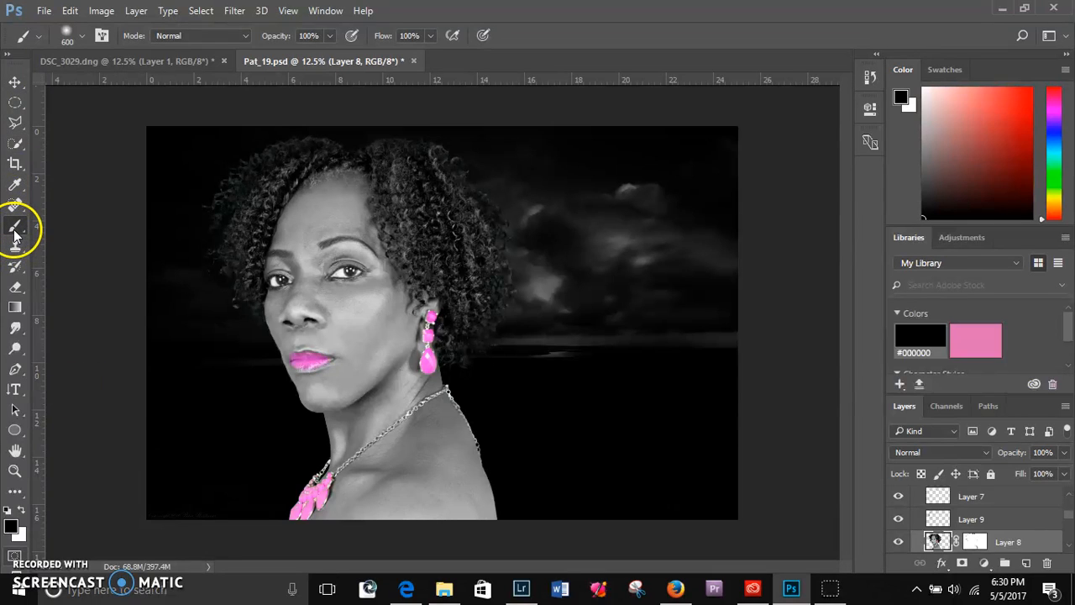
- Open and close the foreground colour picker, and reduce the Brush tool's size to 250 over the shoulder
left_click(11, 527)
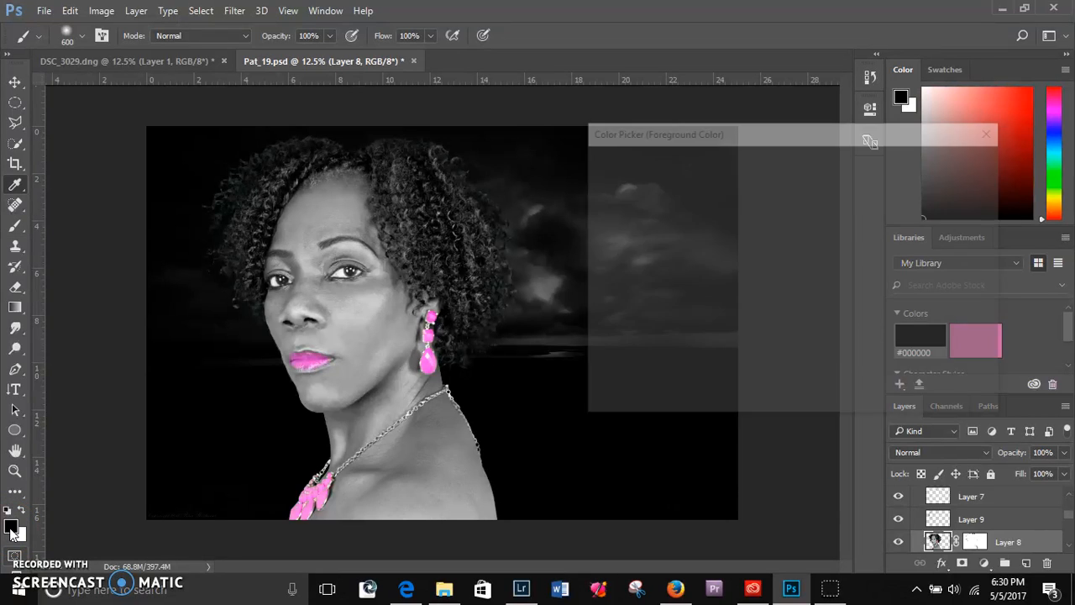
left_click(949, 161)
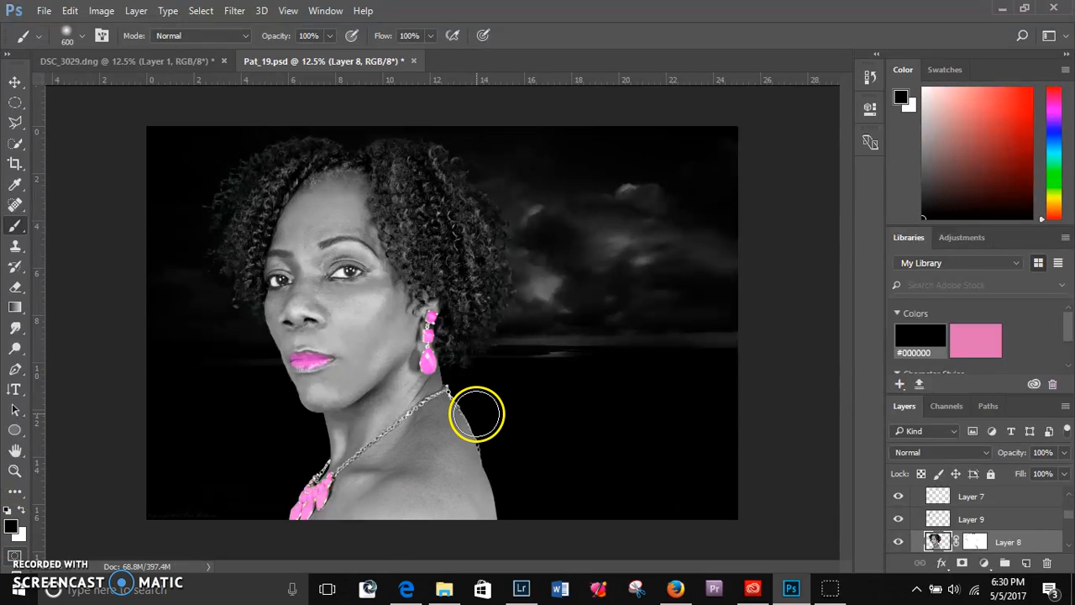
key("bracketleft")
key("bracketleft")
key("bracketleft")
key("bracketleft")
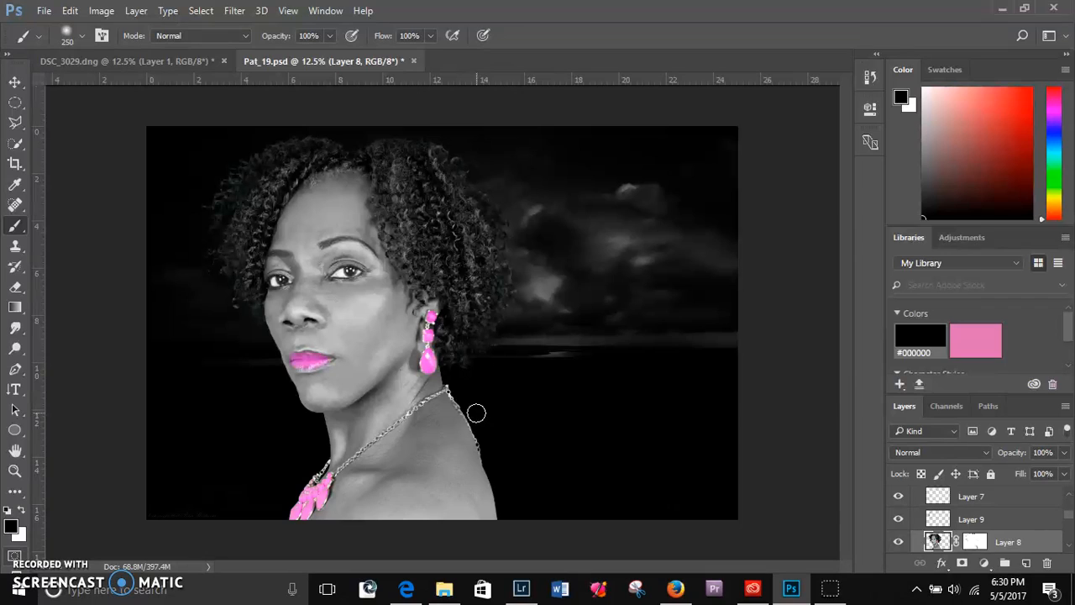
left_click_drag(471, 414, 460, 432)
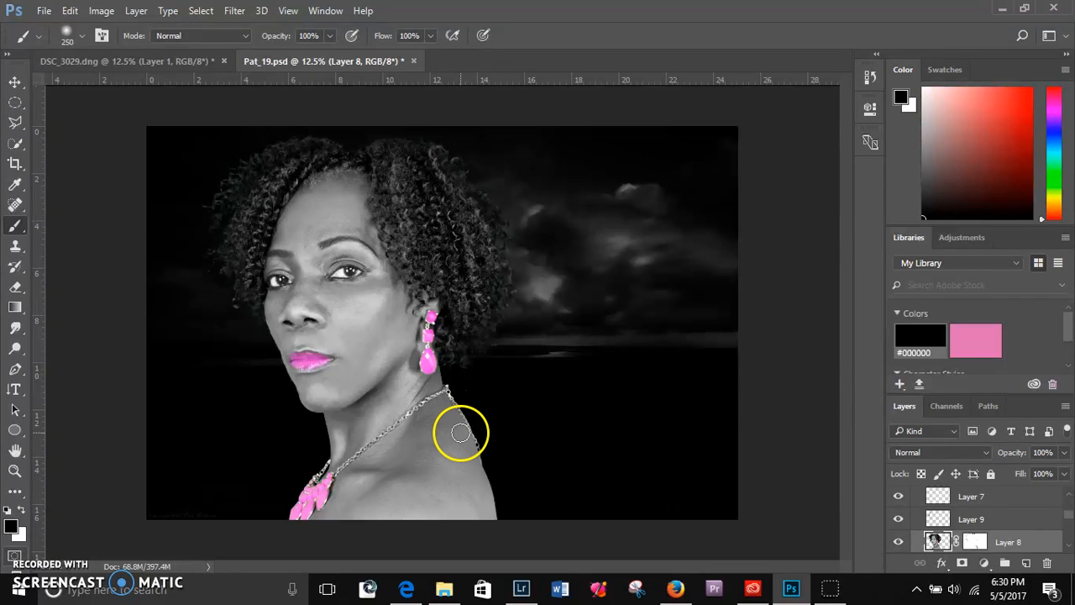
- Paint with black on Layer 8's layer mask to hide a patch of the shoulder near its outer edge
left_click(974, 541)
key("x")
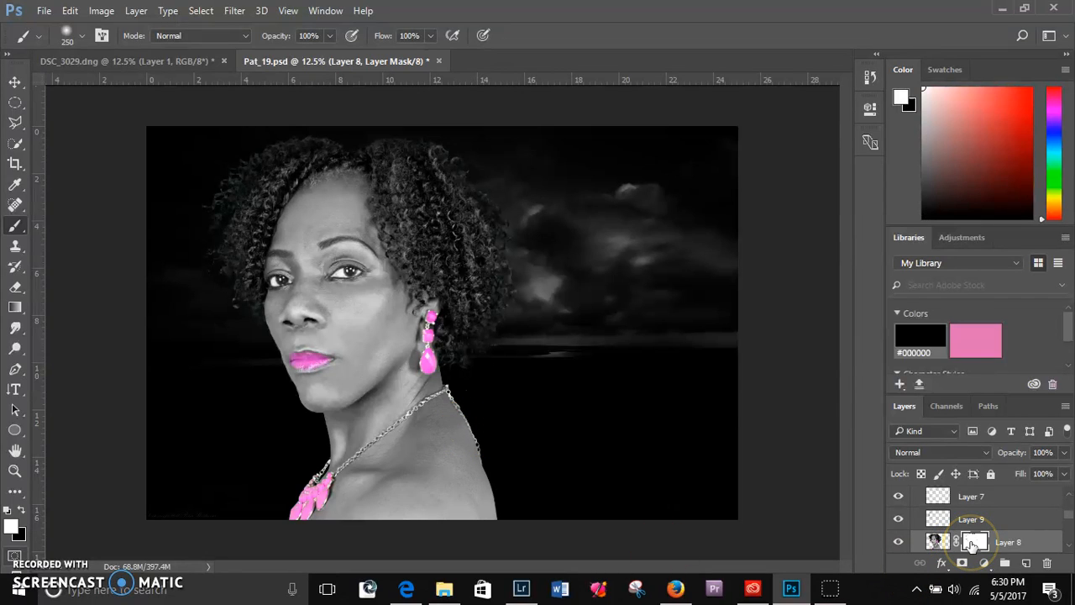
left_click(22, 510)
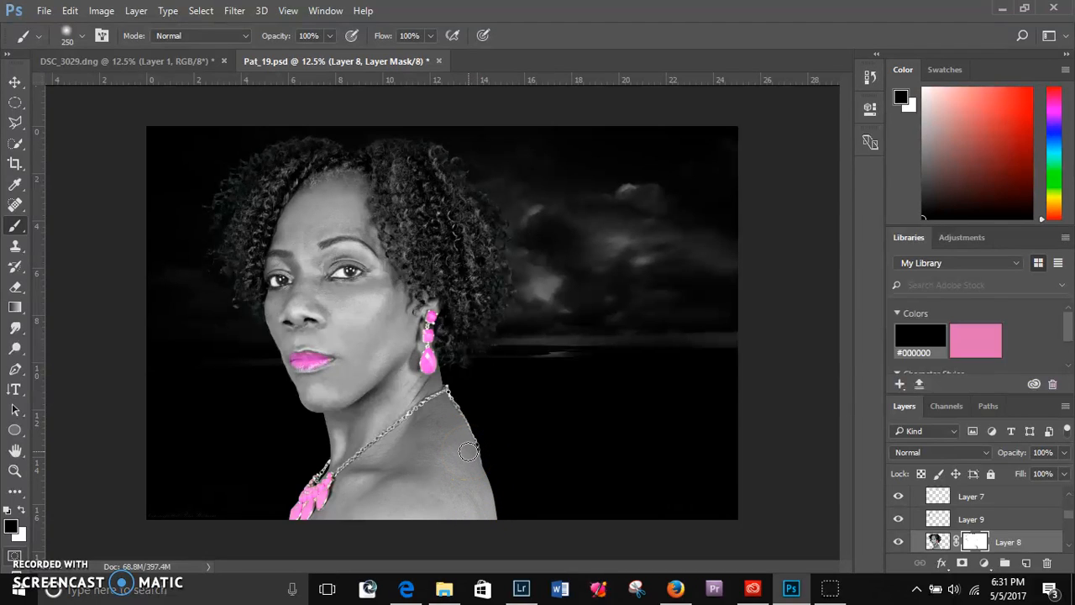
left_click_drag(467, 451, 480, 503)
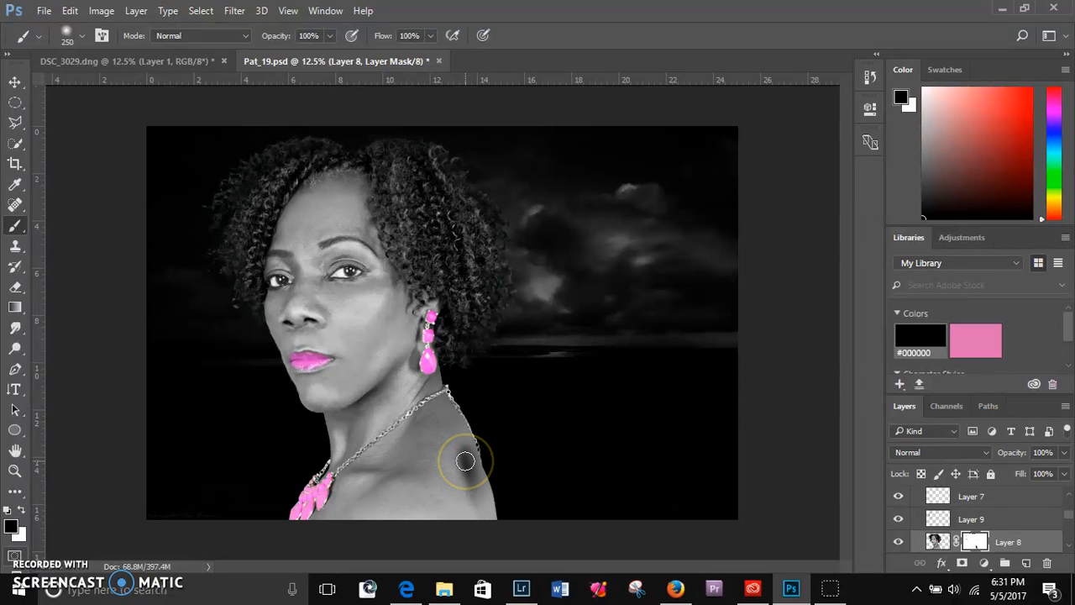
mouse_move(475, 495)
left_mouse_down()
mouse_move(462, 458)
mouse_move(477, 504)
mouse_move(470, 483)
left_mouse_up()
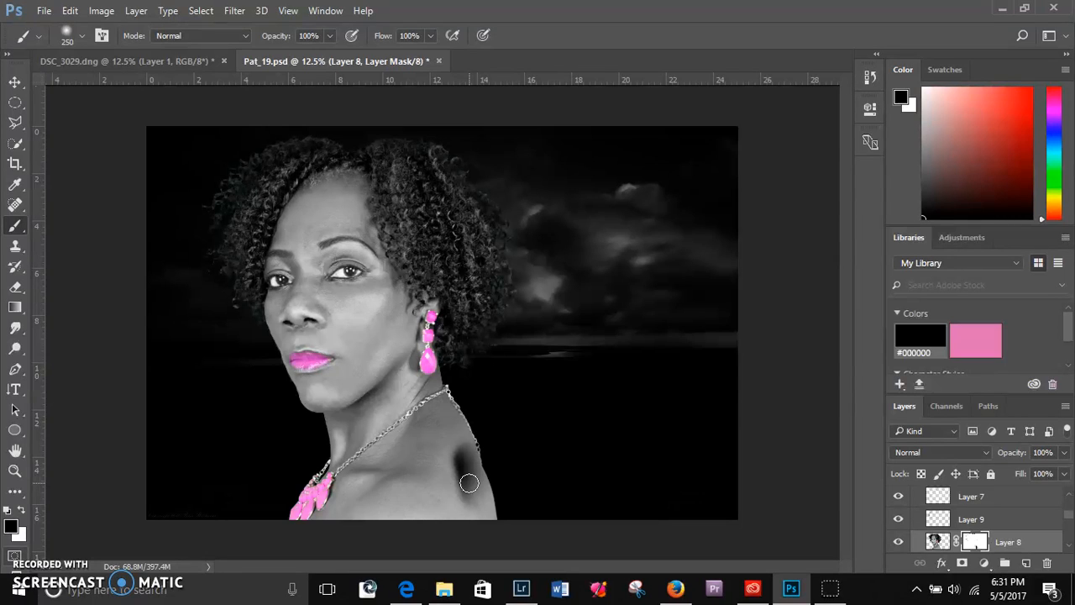
- Paint with white on Layer 8's layer mask to restore the hidden patch of the shoulder
left_click(20, 511)
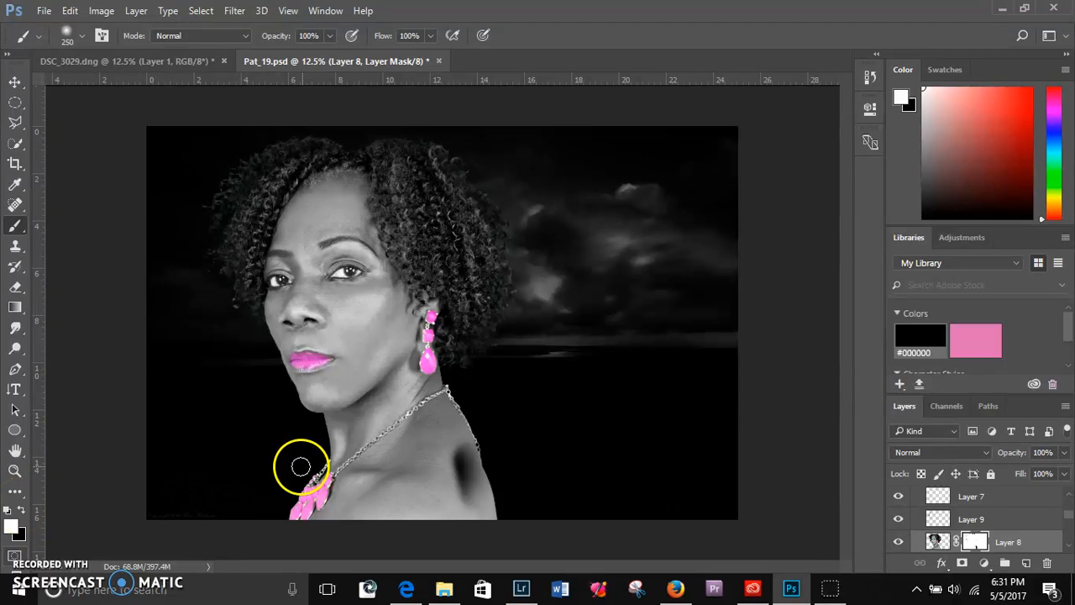
left_click(455, 443)
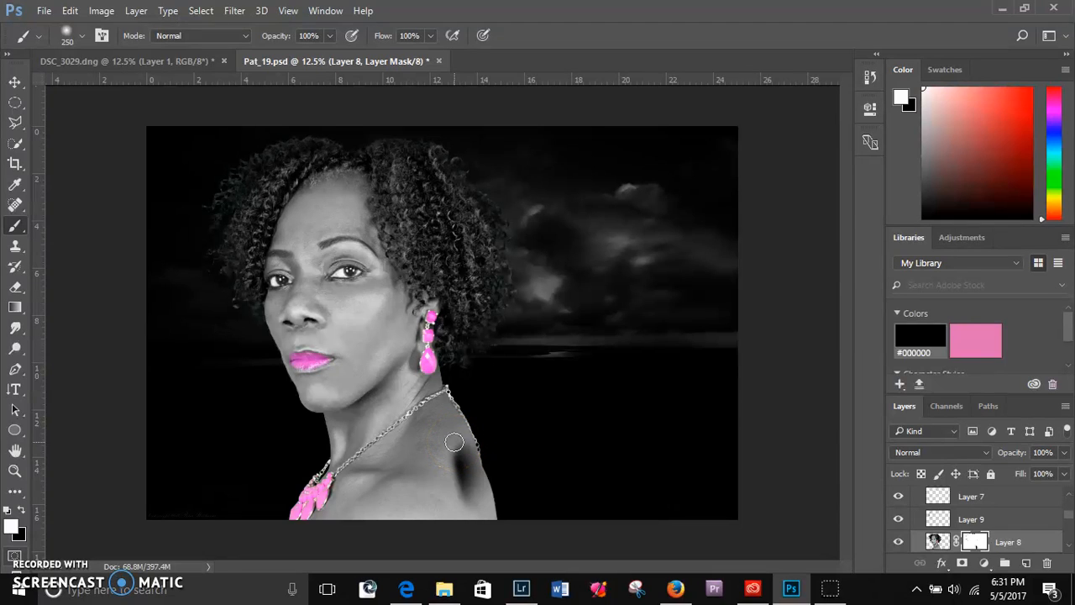
left_click(455, 442)
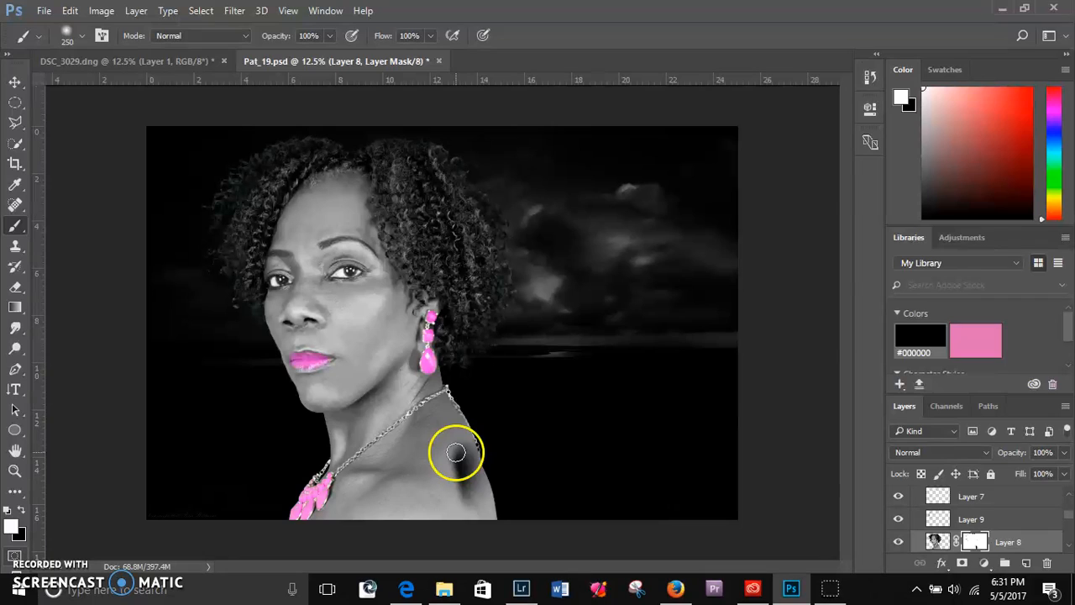
mouse_move(458, 443)
left_mouse_down()
mouse_move(463, 501)
mouse_move(464, 452)
mouse_move(479, 498)
mouse_move(466, 451)
mouse_move(464, 493)
mouse_move(480, 508)
mouse_move(451, 464)
left_mouse_up()
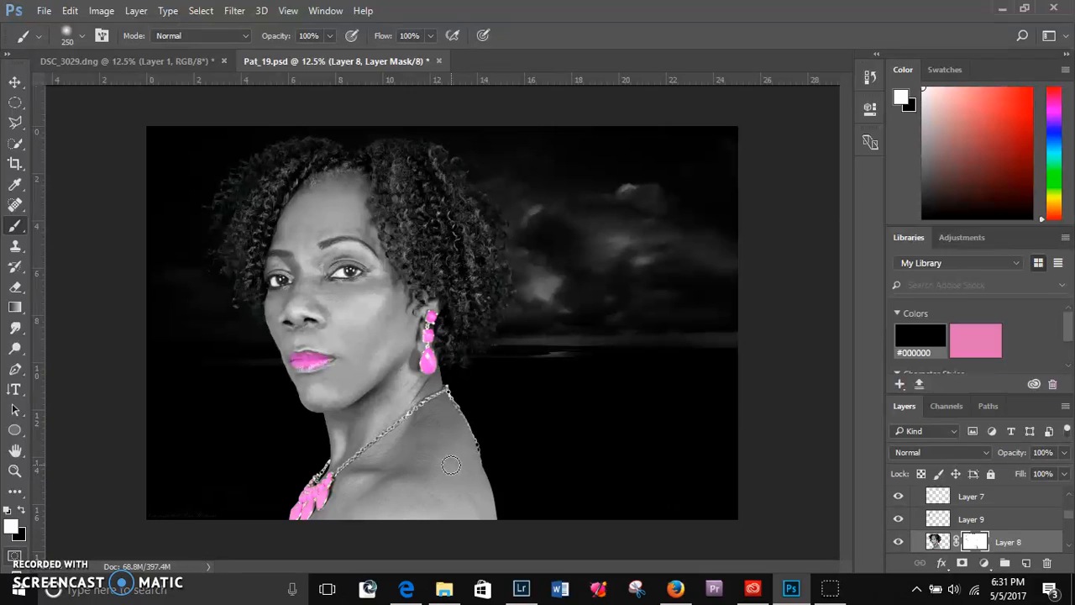
left_click(384, 439)
- Erase a patch of the shoulder directly on Layer 8's image using the Eraser tool at size 200
left_click(15, 288)
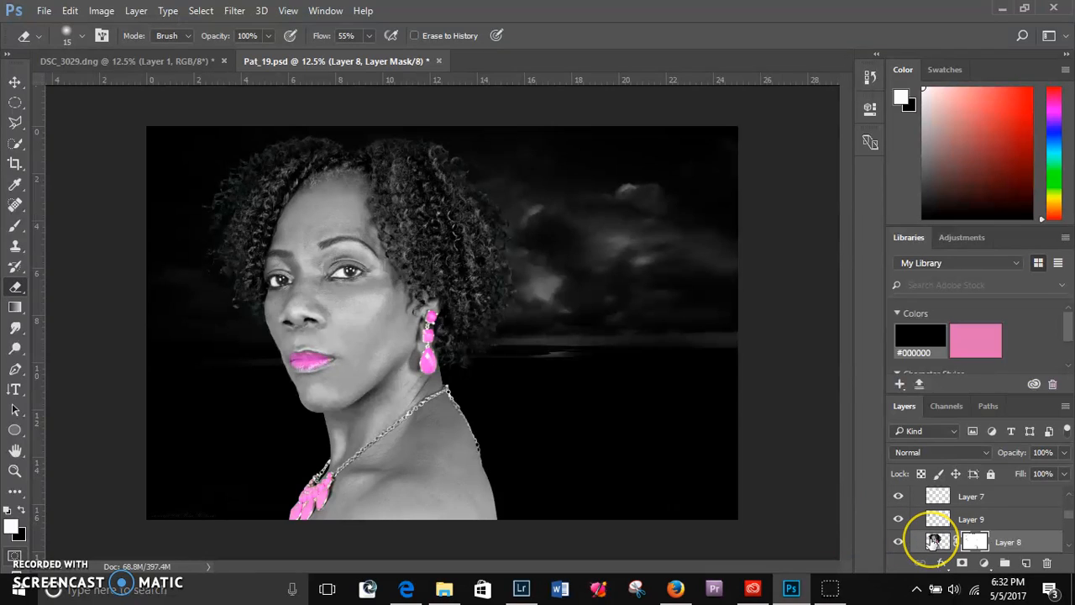
left_click(935, 540)
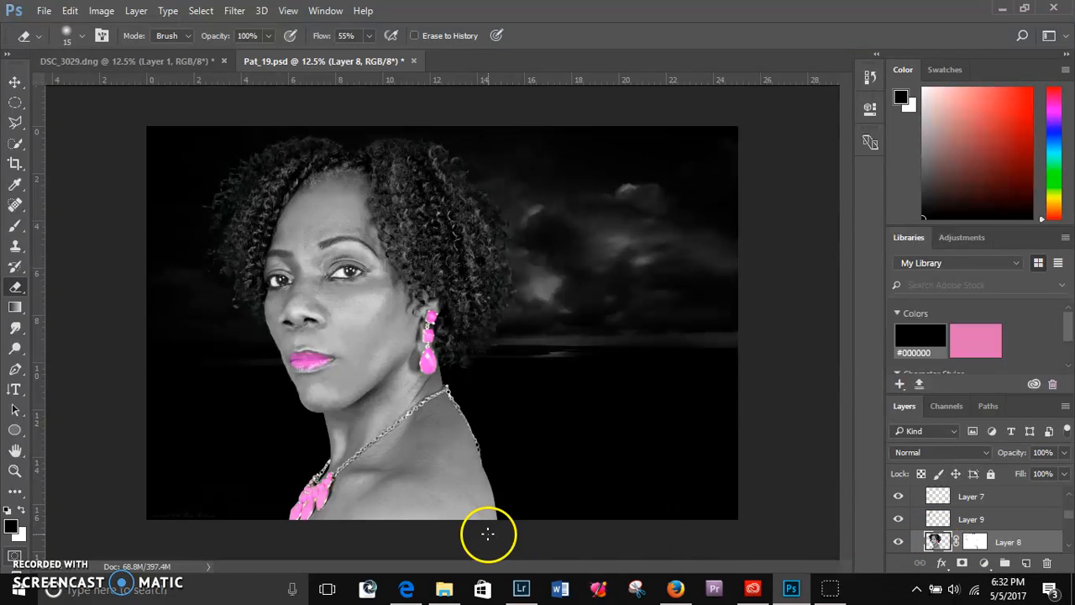
key("bracketright")
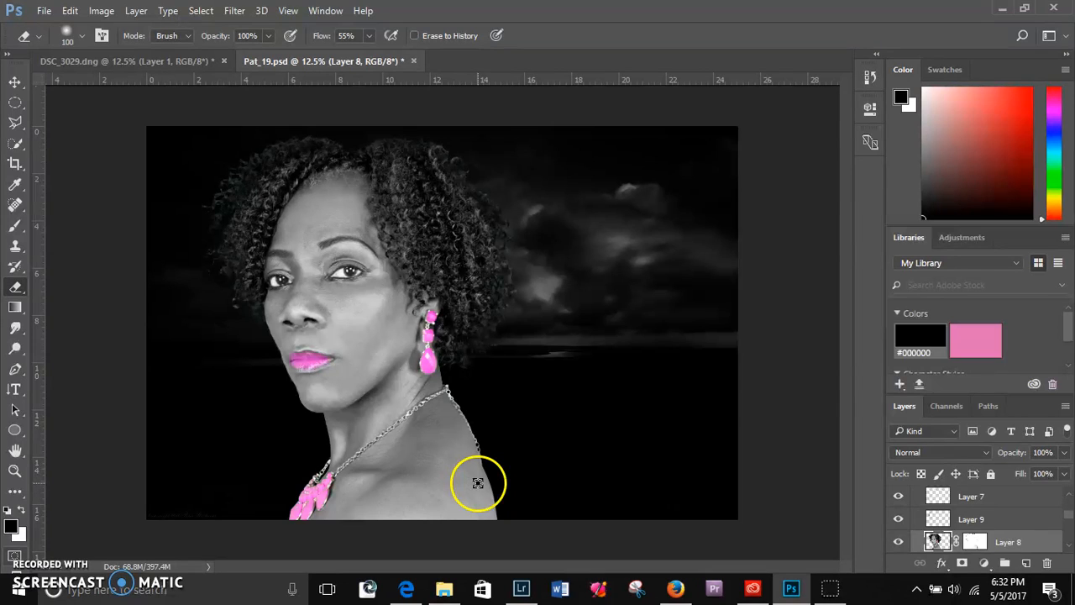
key("bracketright")
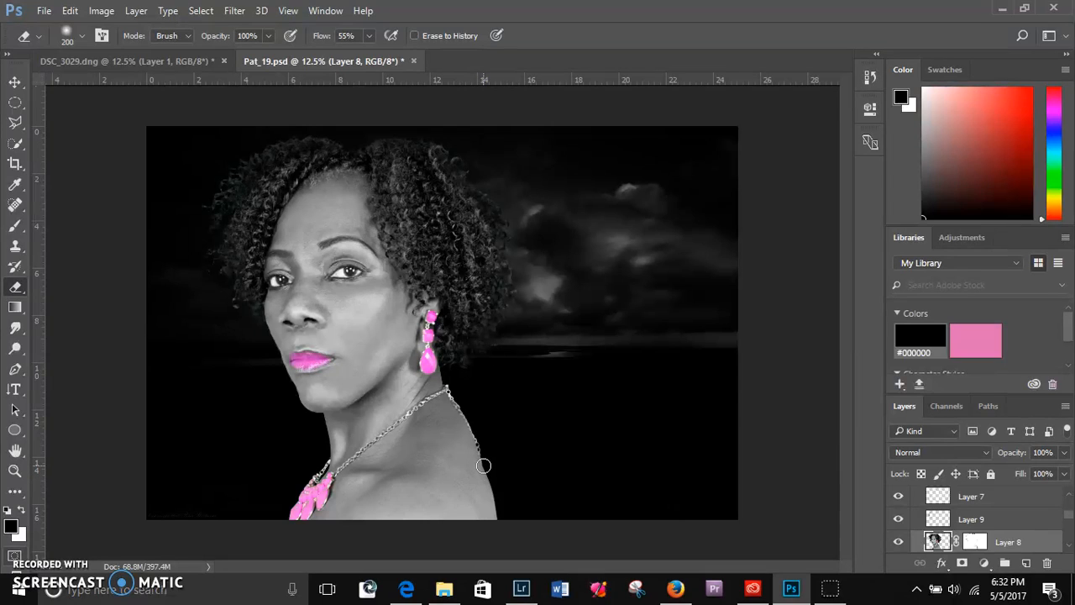
mouse_move(477, 245)
left_mouse_down()
mouse_move(456, 144)
mouse_move(475, 164)
mouse_move(452, 160)
mouse_move(515, 220)
mouse_move(543, 397)
mouse_move(484, 415)
mouse_move(467, 399)
mouse_move(494, 508)
mouse_move(476, 461)
left_mouse_up()
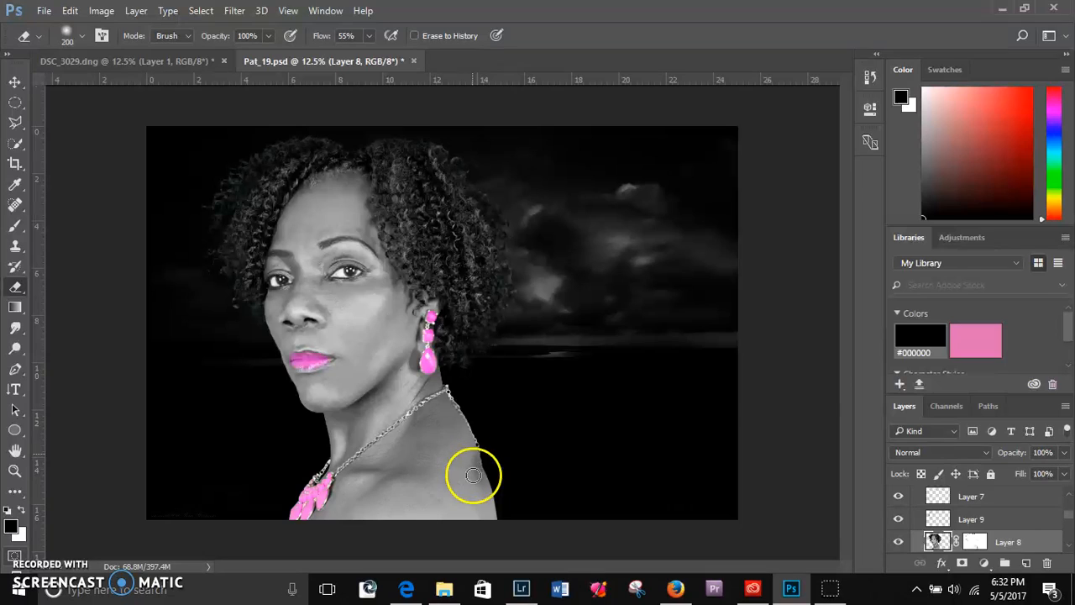
mouse_move(476, 483)
left_mouse_down()
mouse_move(484, 504)
mouse_move(471, 453)
mouse_move(479, 494)
left_mouse_up()
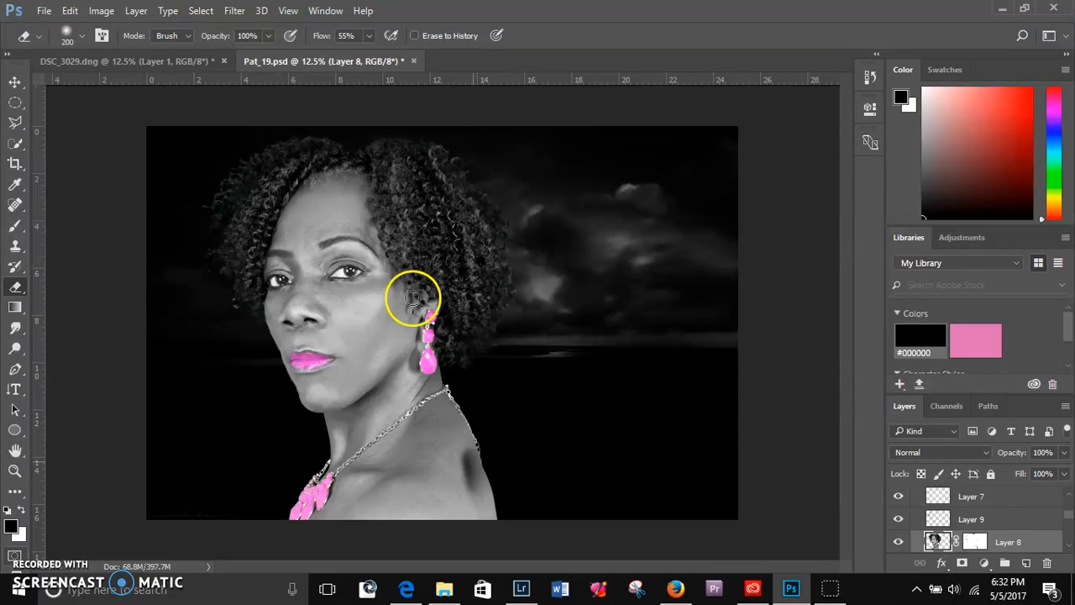
- Undo the eraser stroke on the shoulder
left_click(70, 12)
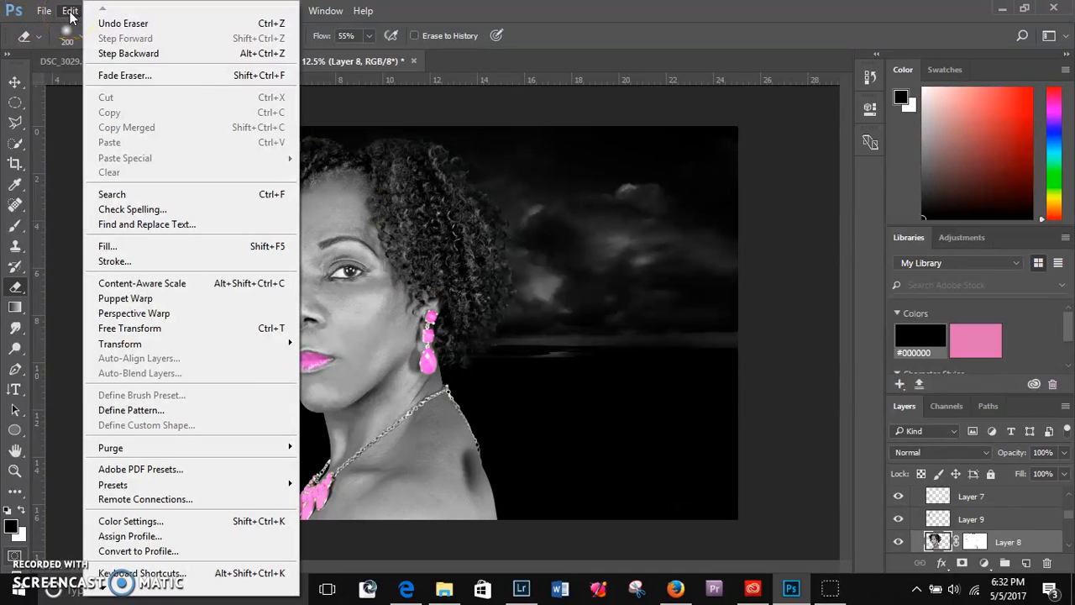
left_click(139, 24)
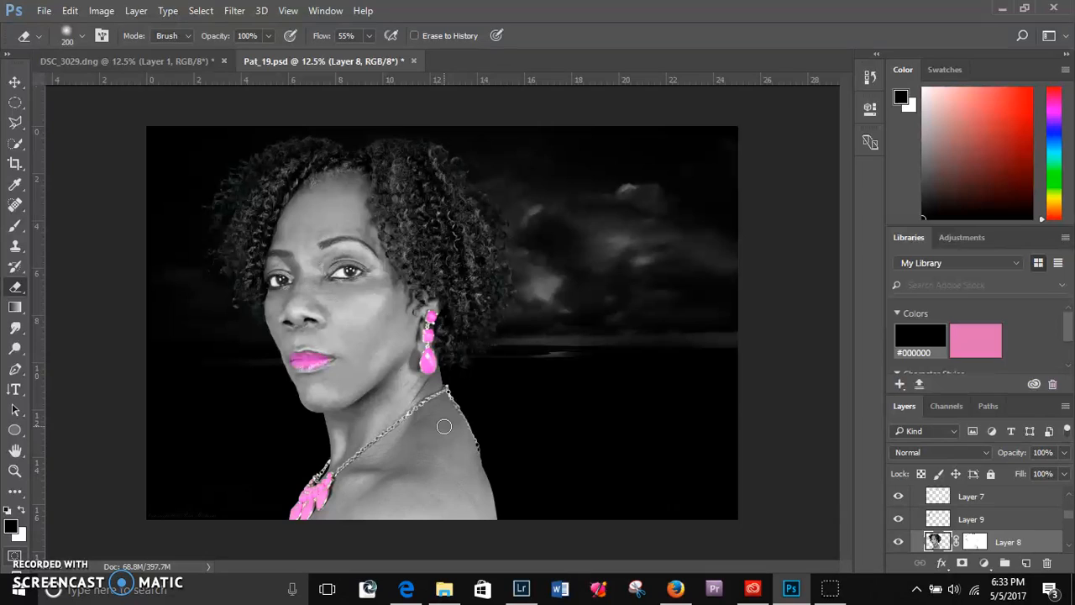
left_click(72, 11)
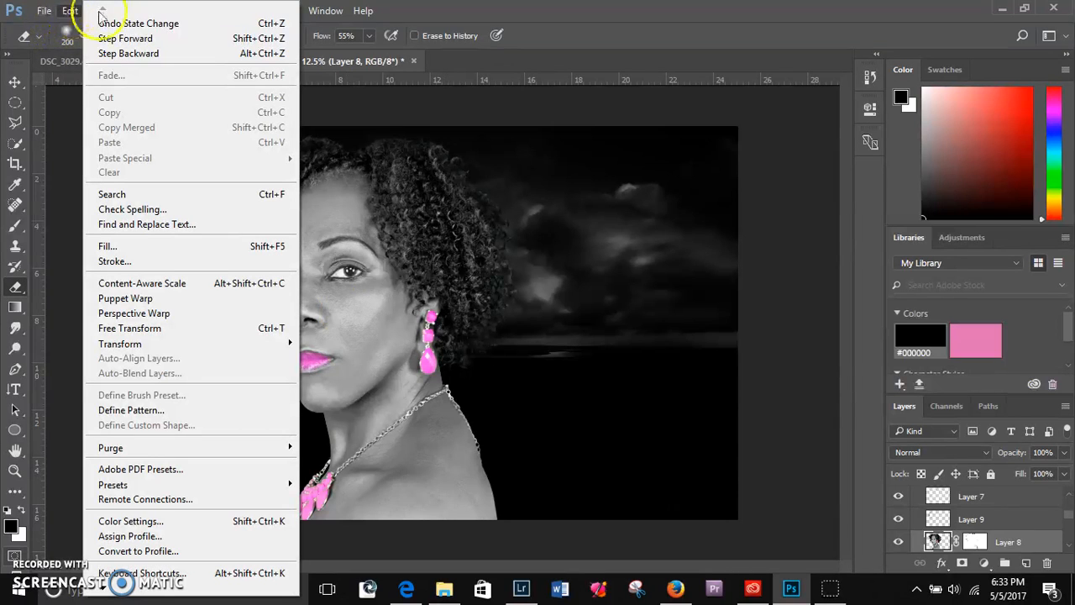
mouse_move(48, 12)
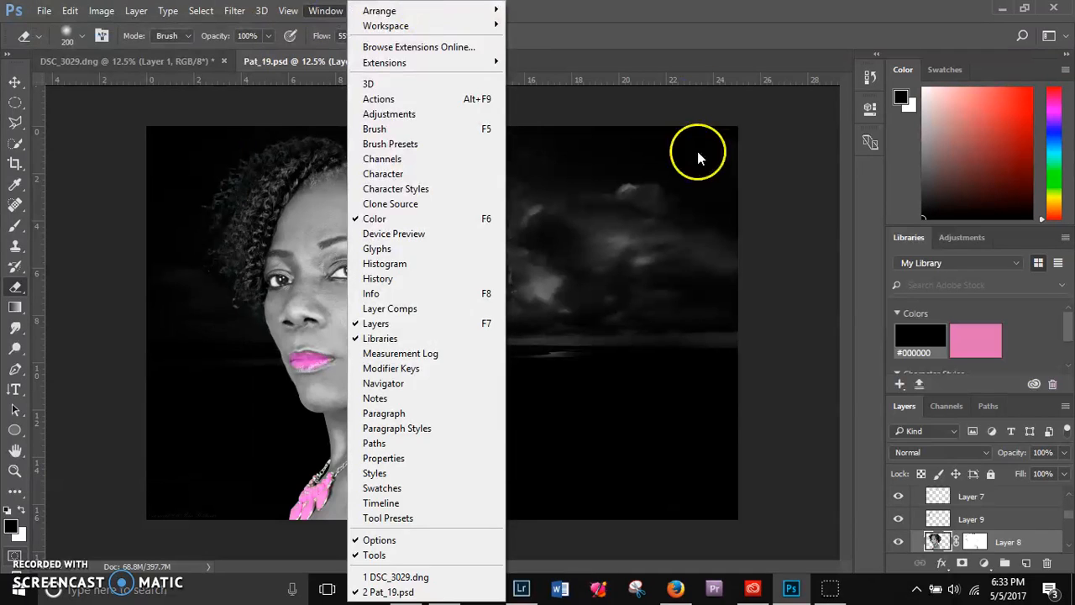
left_click(790, 199)
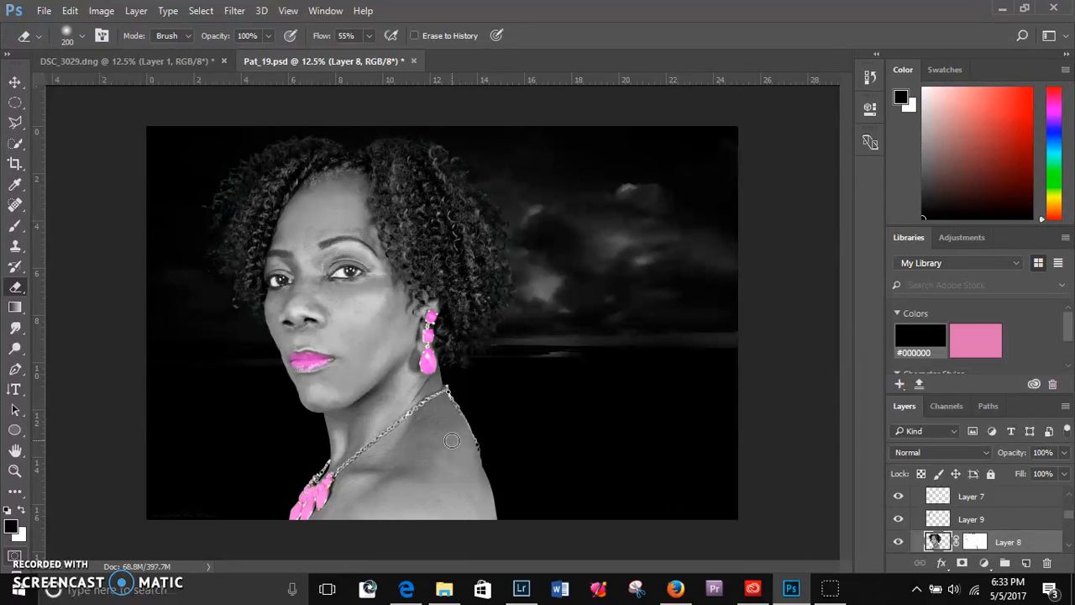
- Select Layer 8's layer mask and swap the colours so that white is the foreground and black the background
left_click(974, 542)
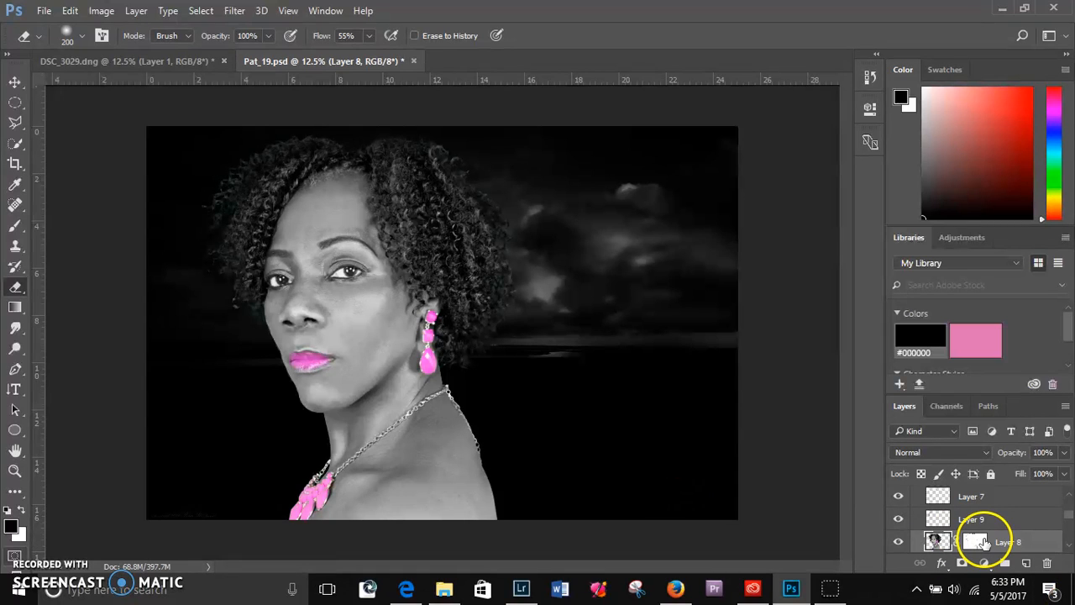
left_click(22, 511)
left_click(22, 511)
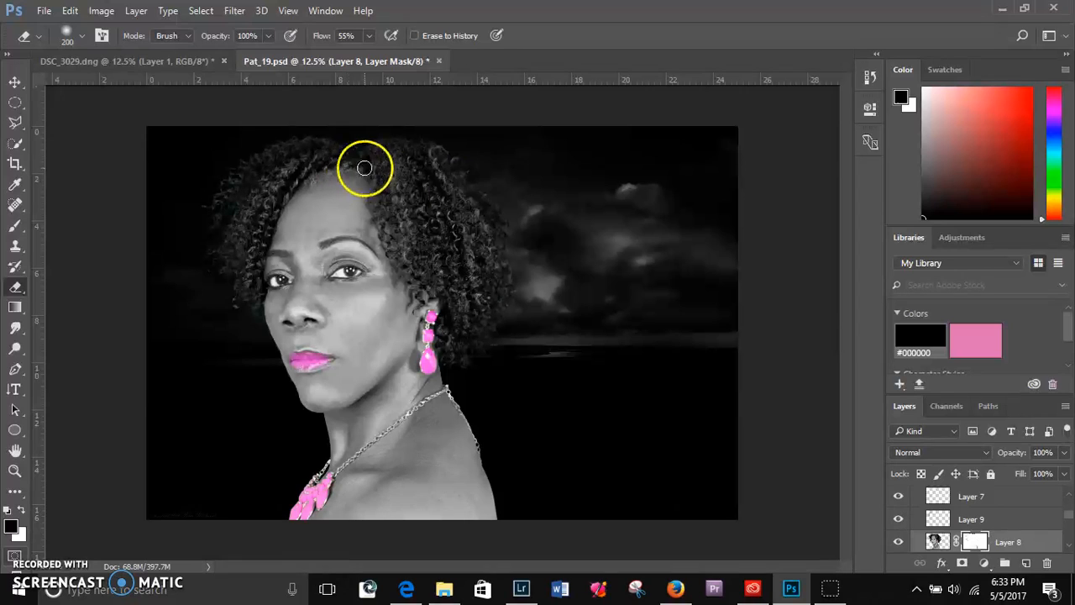
mouse_move(465, 165)
left_mouse_down()
mouse_move(487, 199)
mouse_move(445, 151)
mouse_move(481, 204)
mouse_move(497, 307)
left_mouse_up()
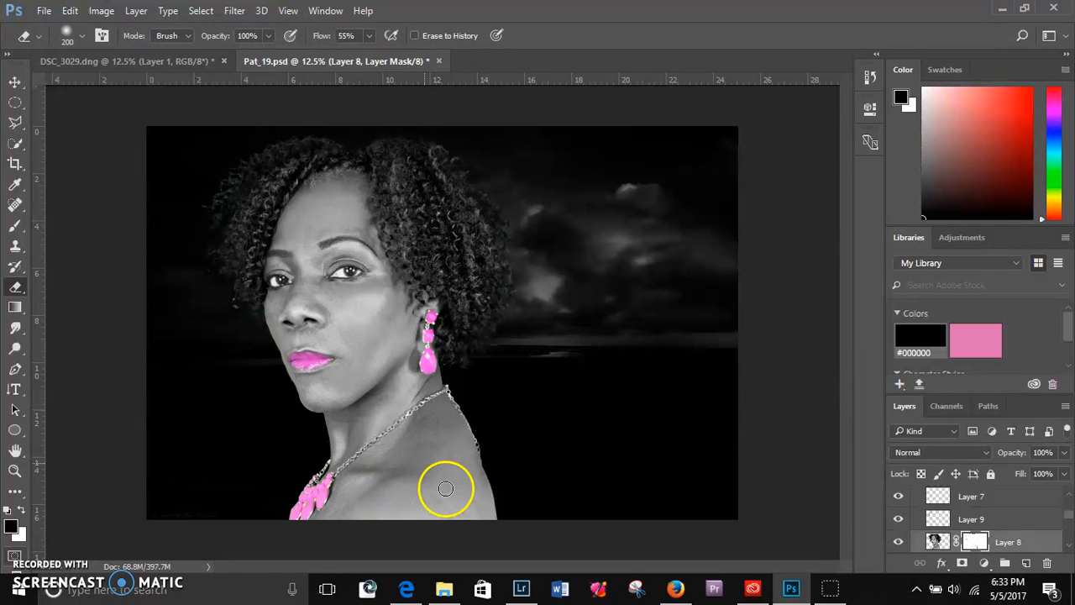
left_click(22, 510)
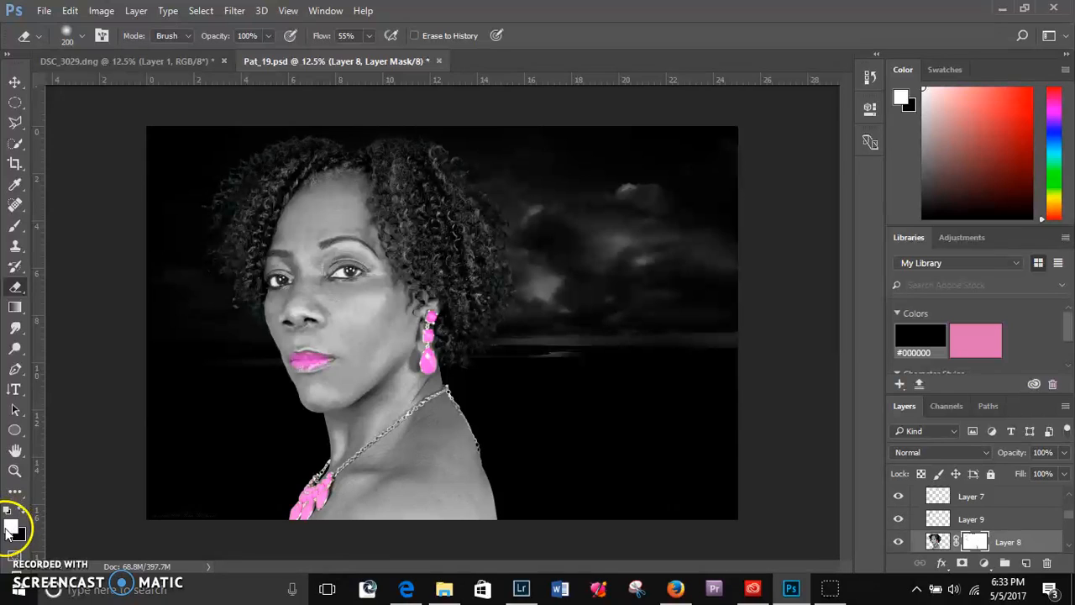